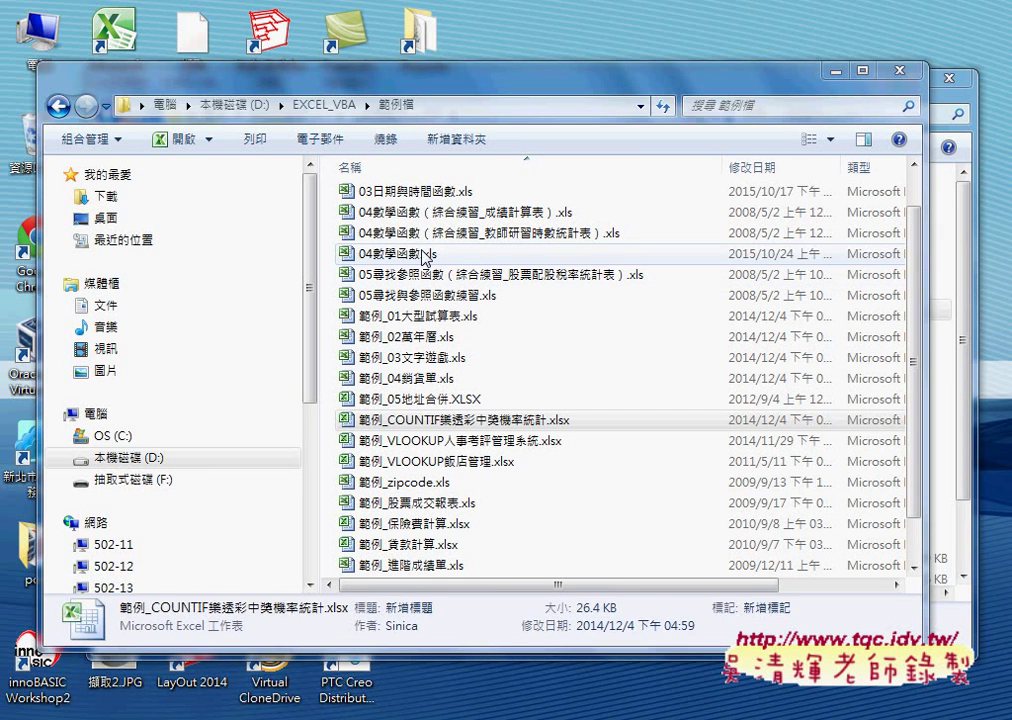
- Open 範例_COUNTIF樂透彩中獎機率統計.xlsx from the 範例檔 folder and close the Office activation wizard
left_click(424, 256)
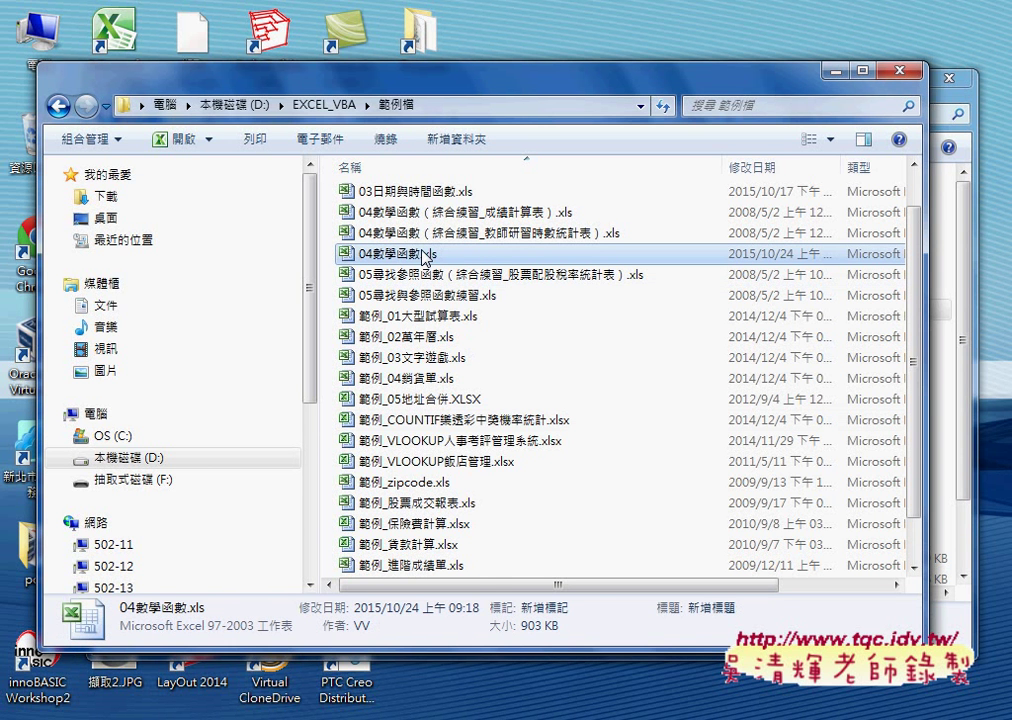
left_click(436, 426)
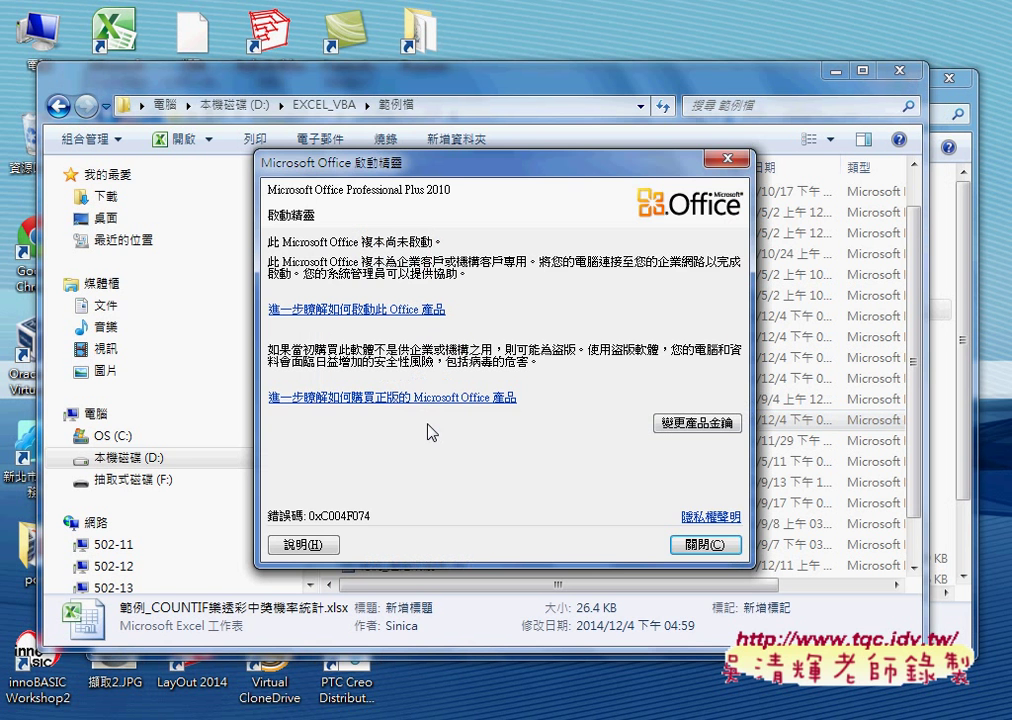
left_click(705, 545)
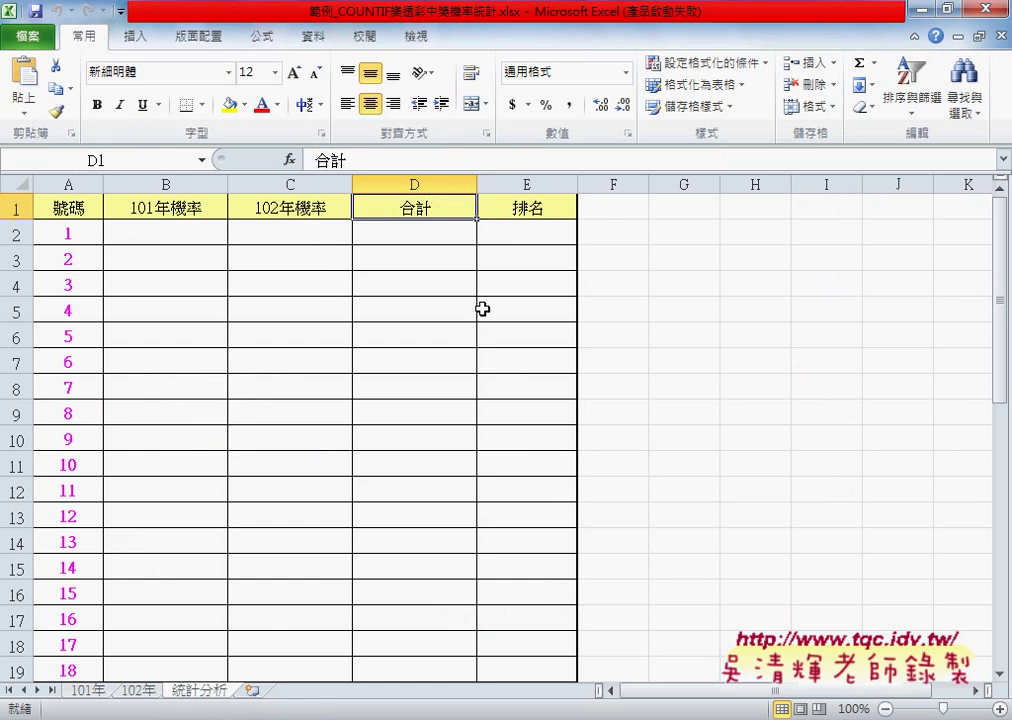
- Switch the ribbon to the 資料 (Data) tab while viewing the 統計分析 sheet
left_click(316, 40)
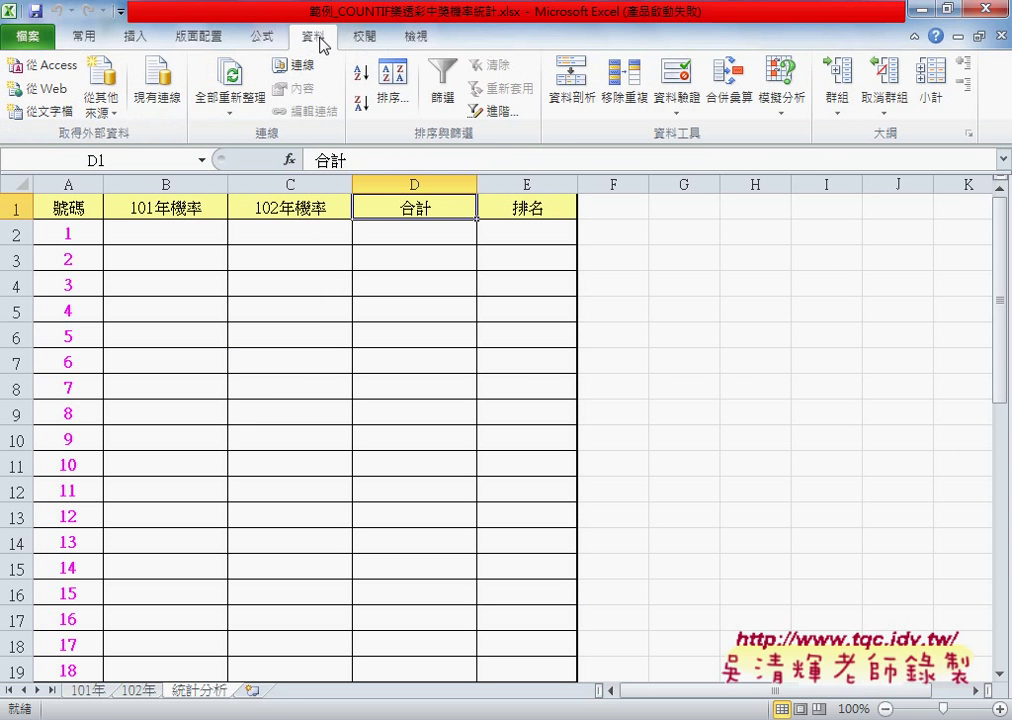
left_click(55, 95)
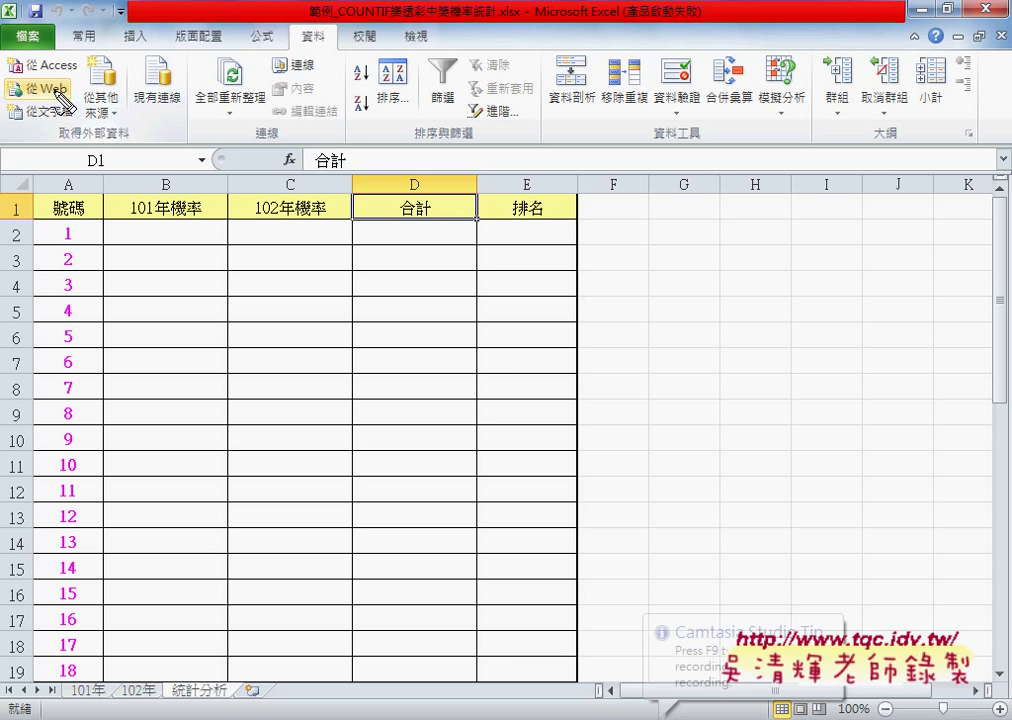
left_click_drag(300, 52, 330, 30)
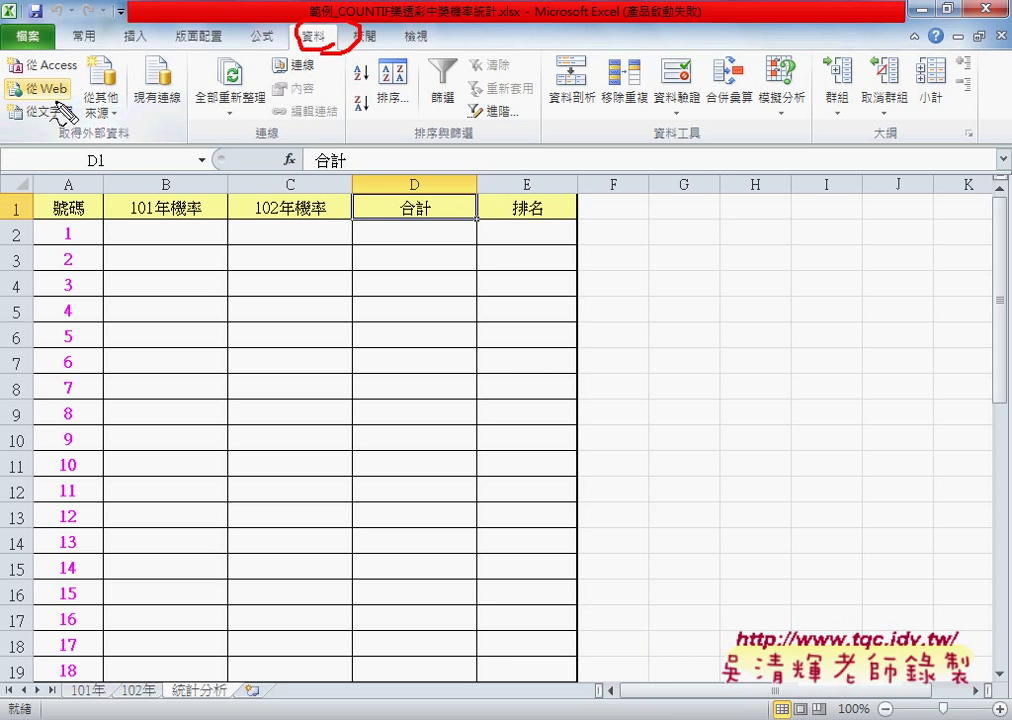
mouse_move(60, 99)
left_mouse_down()
mouse_move(16, 101)
mouse_move(75, 72)
left_mouse_up()
mouse_move(285, 42)
left_mouse_down()
mouse_move(90, 68)
mouse_move(118, 84)
mouse_move(88, 71)
left_mouse_up()
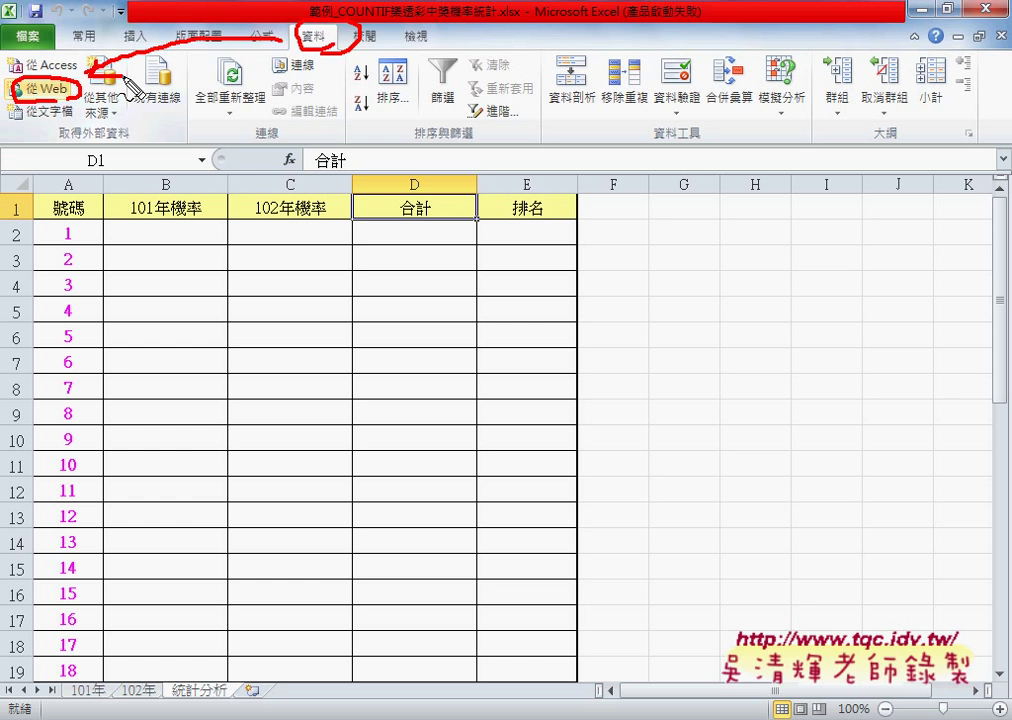
left_click_drag(122, 72, 88, 72)
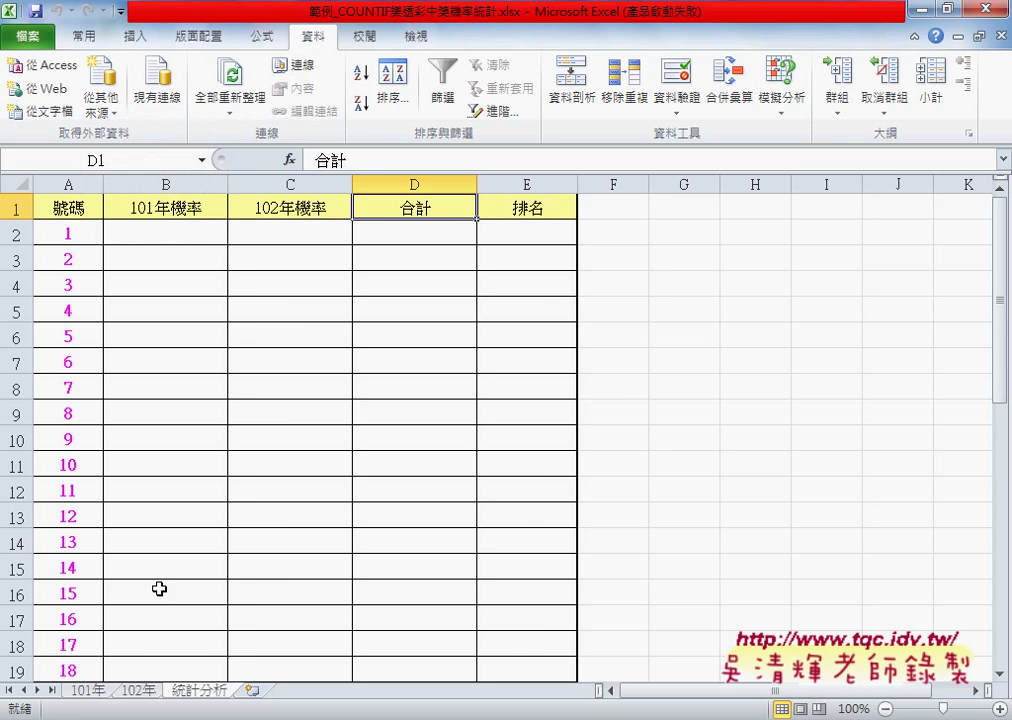
- Compare the 101年 and 102年 draw sheets, then settle on 101年 scrolled to the top
left_click(86, 690)
left_click(122, 691)
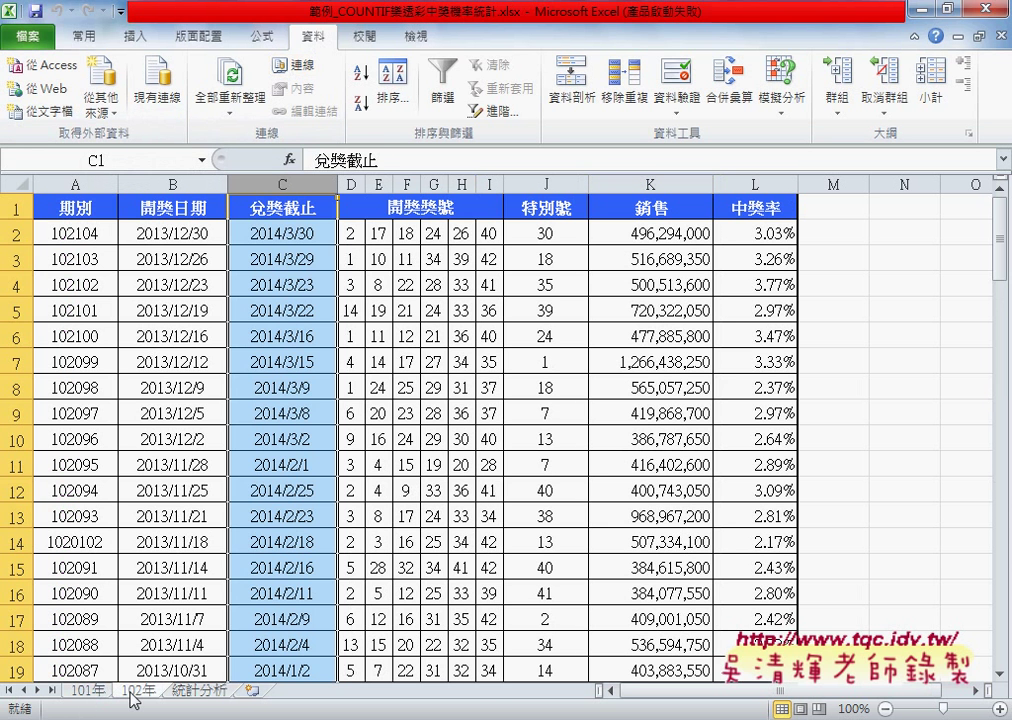
left_click(88, 691)
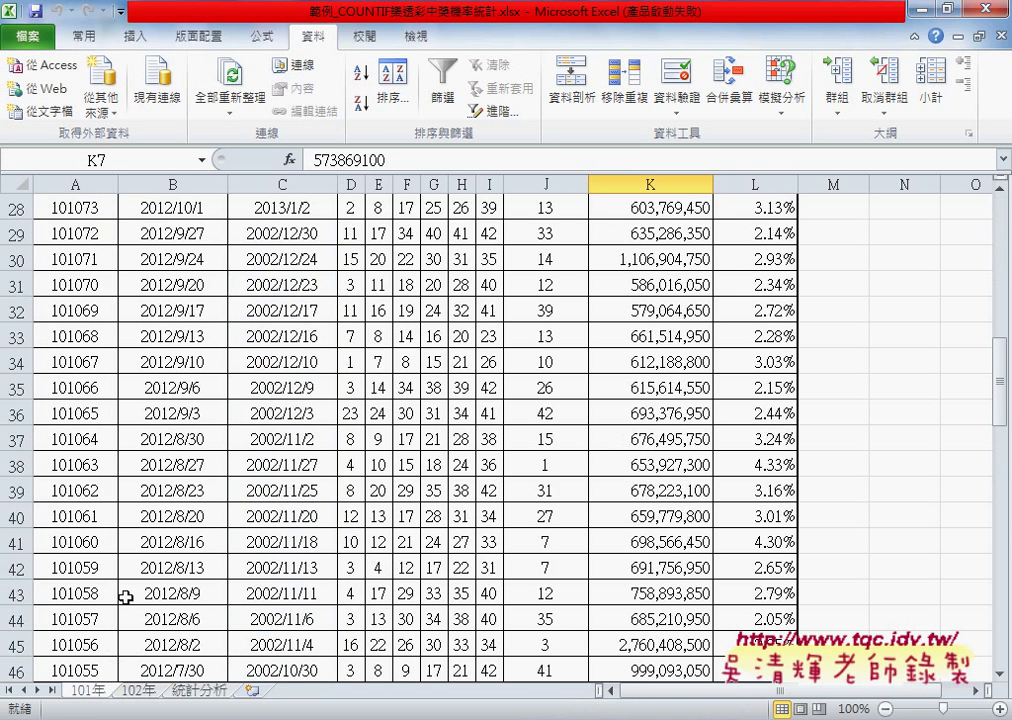
scroll(124, 595, "up", 7)
scroll(124, 595, "up", 2)
- Highlight the winning numbers and special number of the first four draws, rows 2–5 (D:J)
left_click_drag(112, 232, 575, 228)
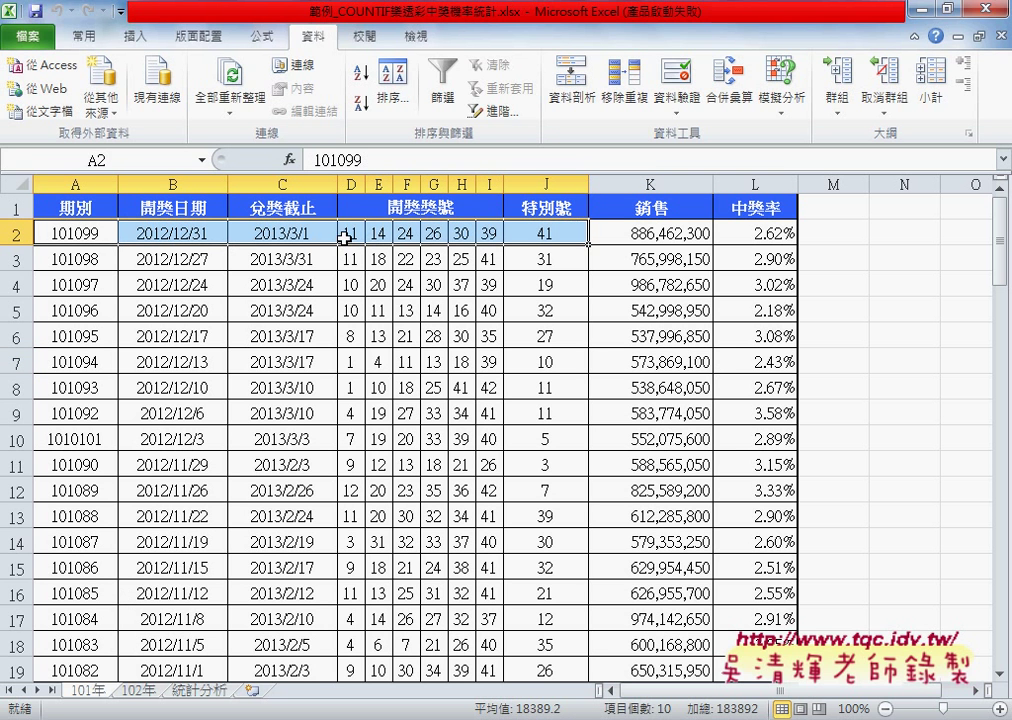
left_click_drag(346, 232, 560, 233)
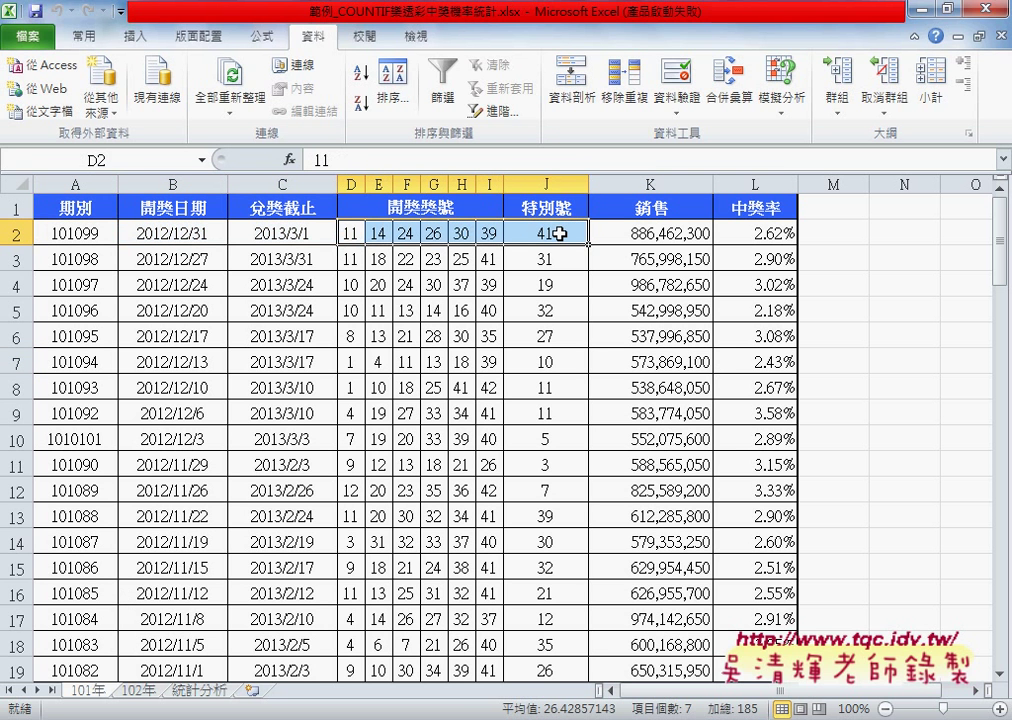
left_click_drag(346, 232, 490, 234)
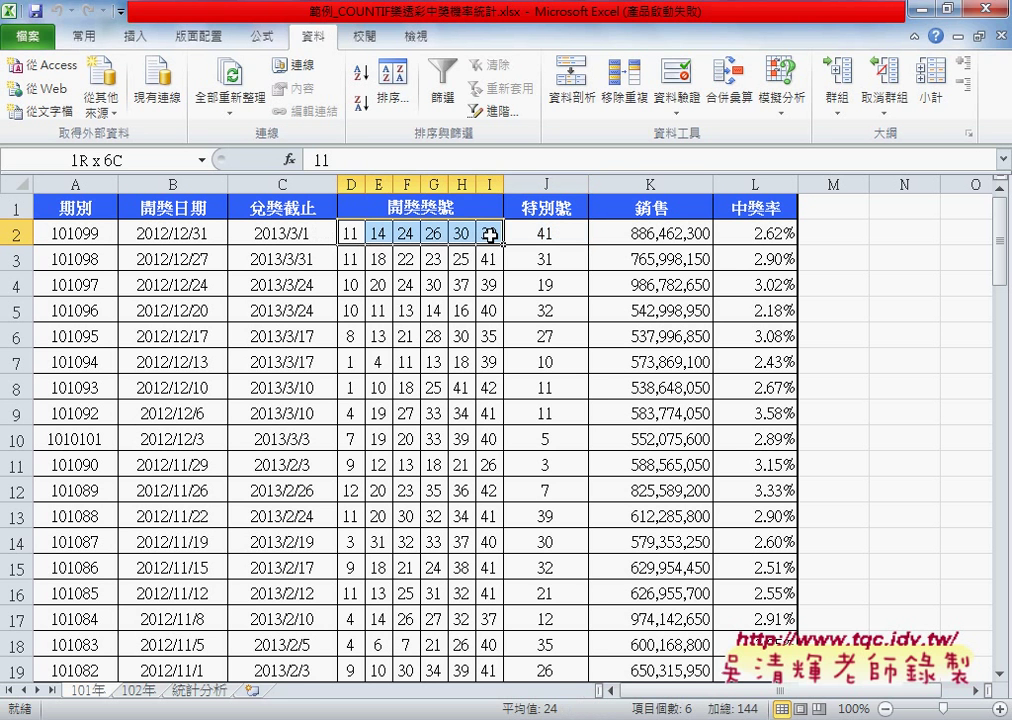
left_click(543, 232)
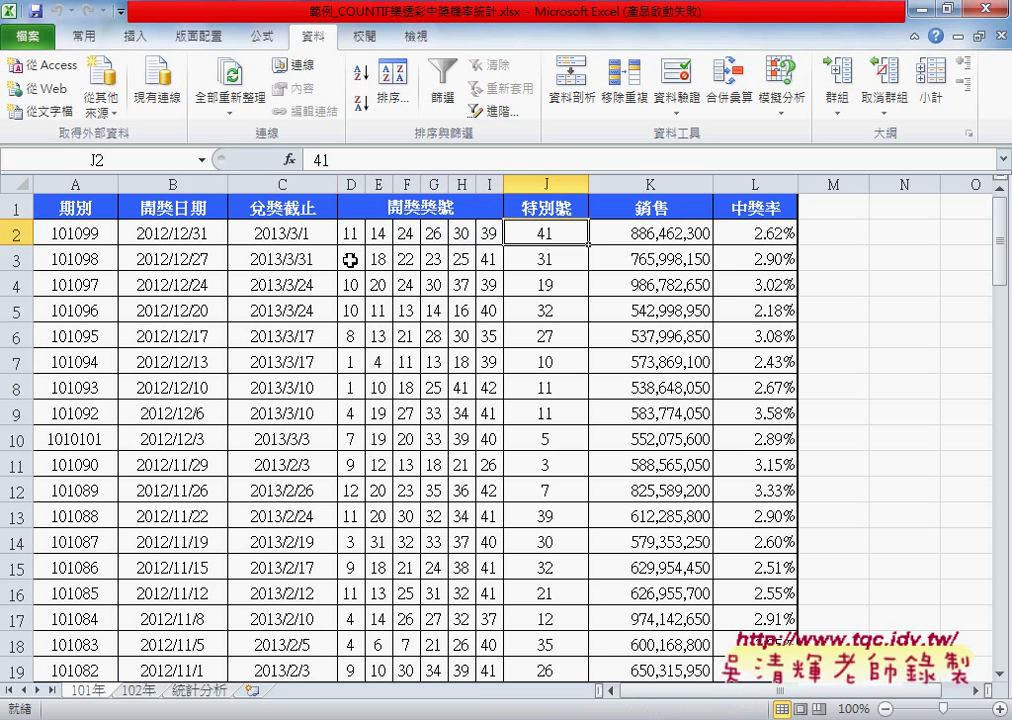
left_click_drag(348, 259, 553, 262)
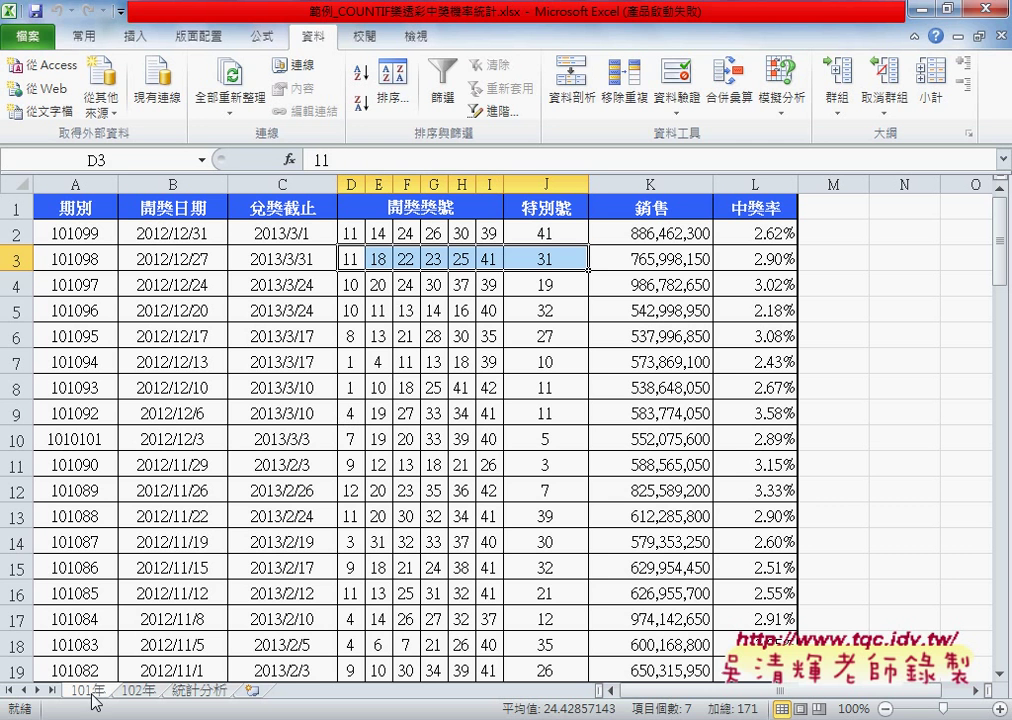
left_click_drag(350, 284, 545, 284)
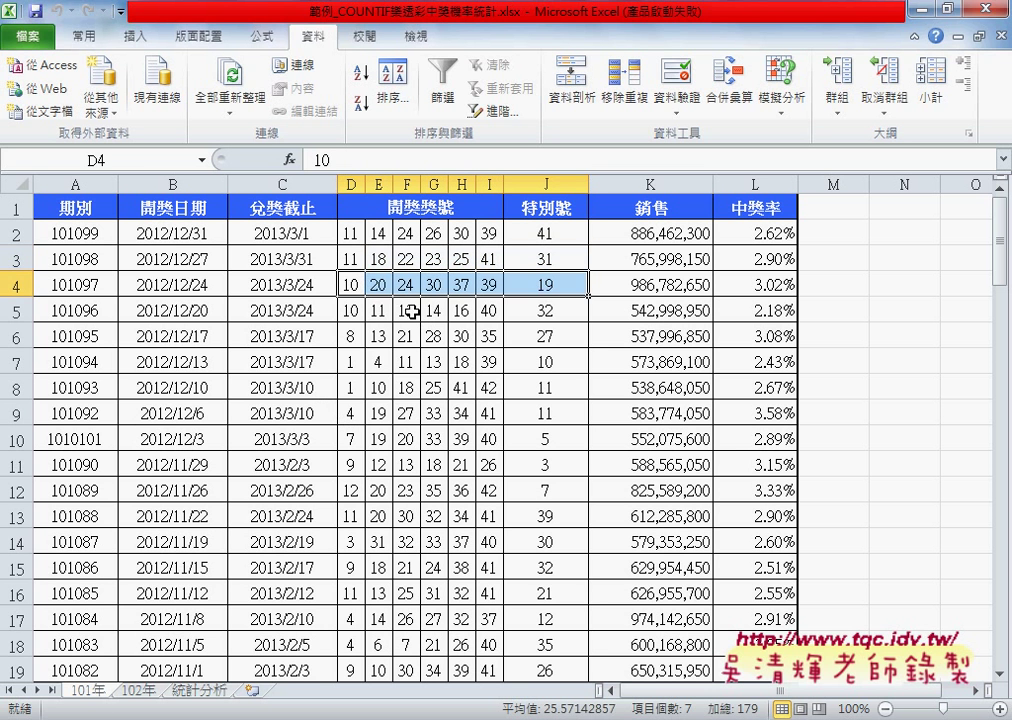
left_click_drag(350, 310, 536, 314)
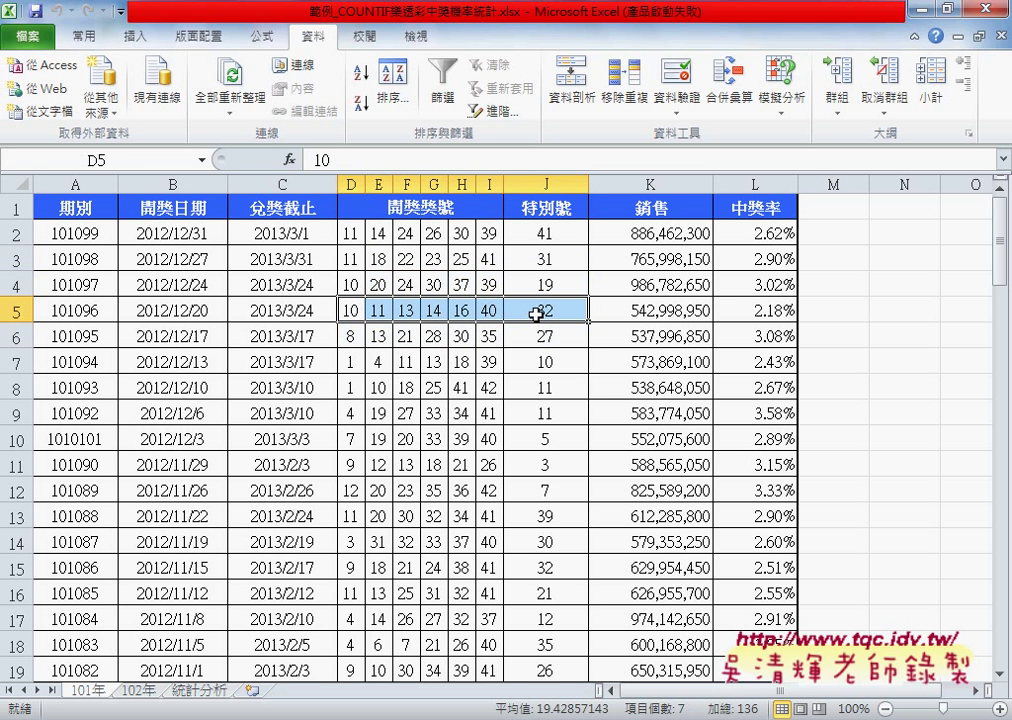
key("ctrl+Down")
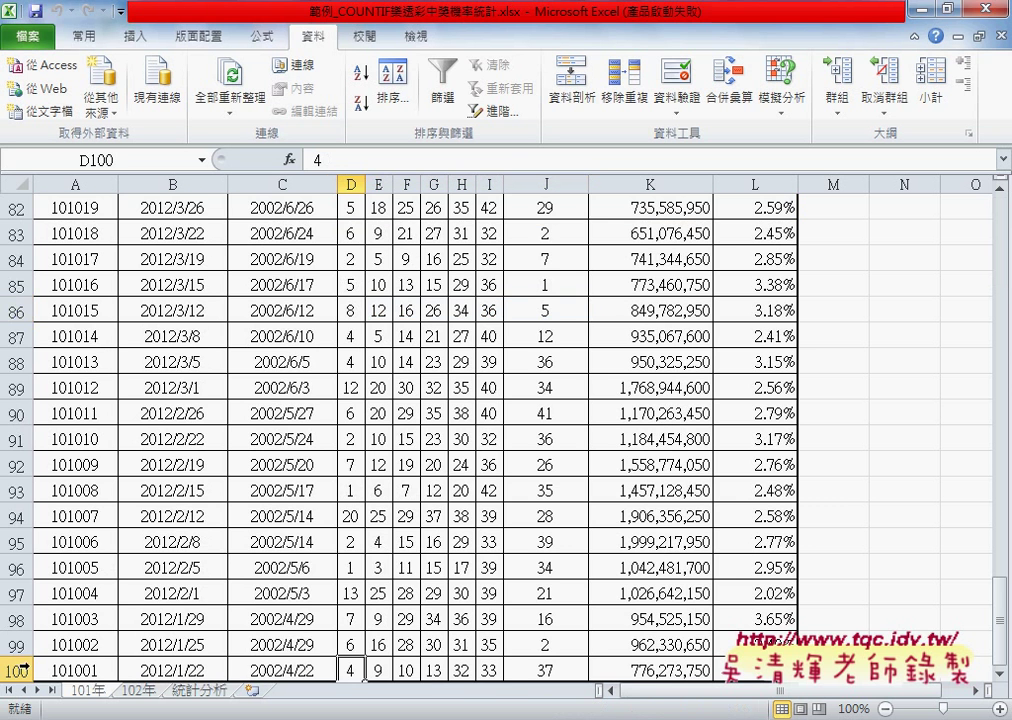
double_click(357, 657)
left_click_drag(353, 240, 566, 226)
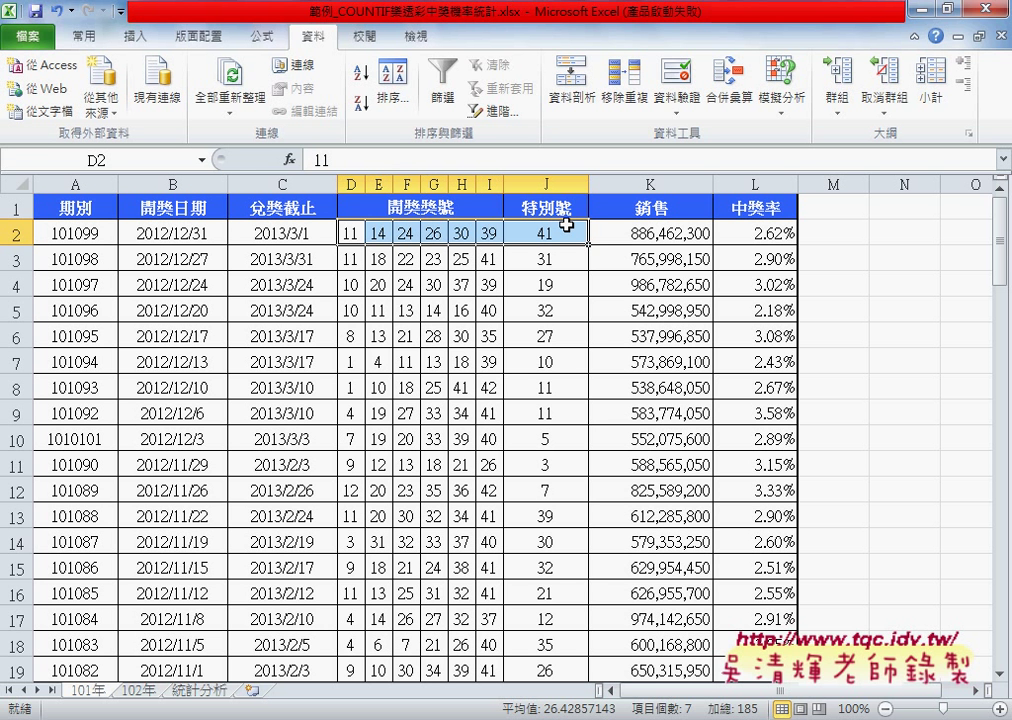
- Go from 102年 back to 統計分析 and select number 1's cells B2, C2, D2 and E2
left_click(140, 690)
left_click(195, 692)
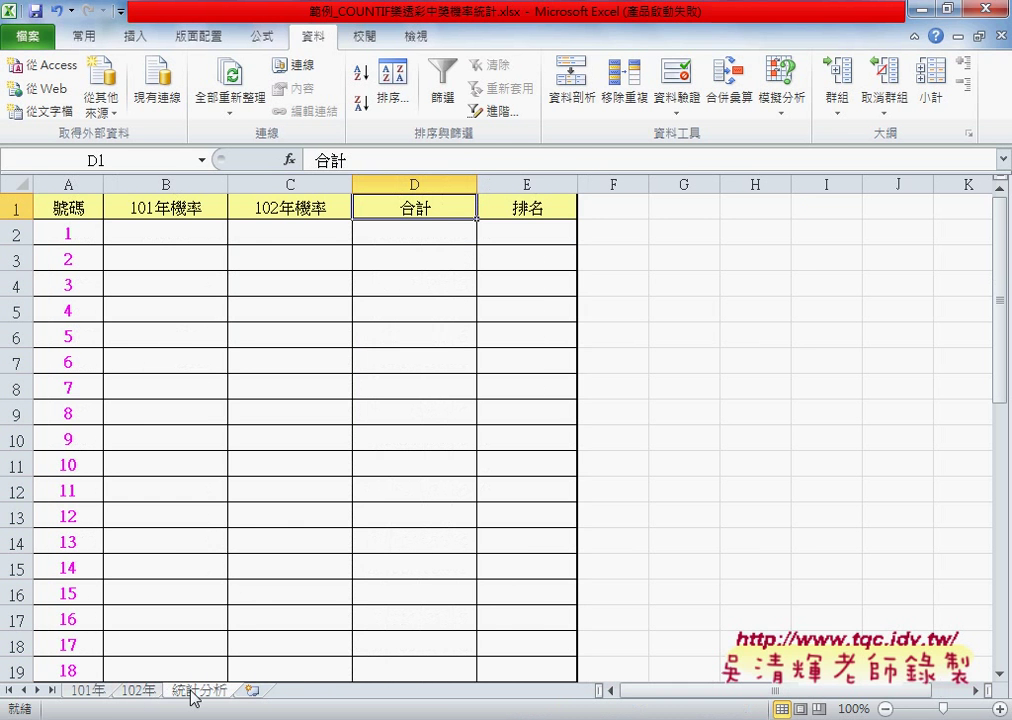
left_click(158, 233)
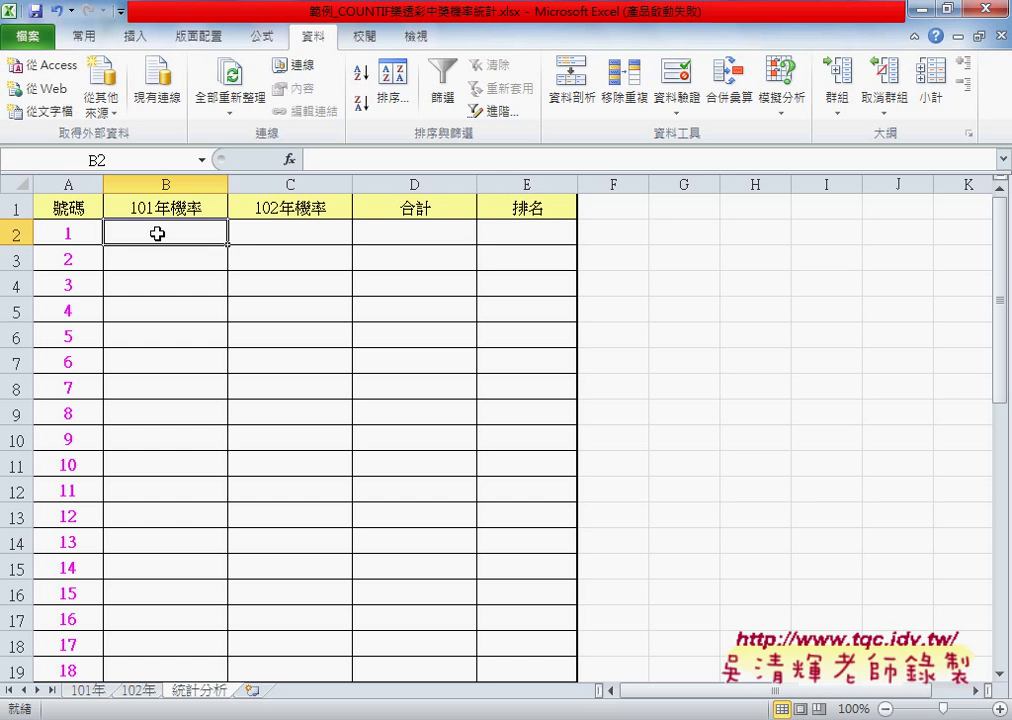
left_click(273, 236)
left_click(400, 232)
left_click(528, 237)
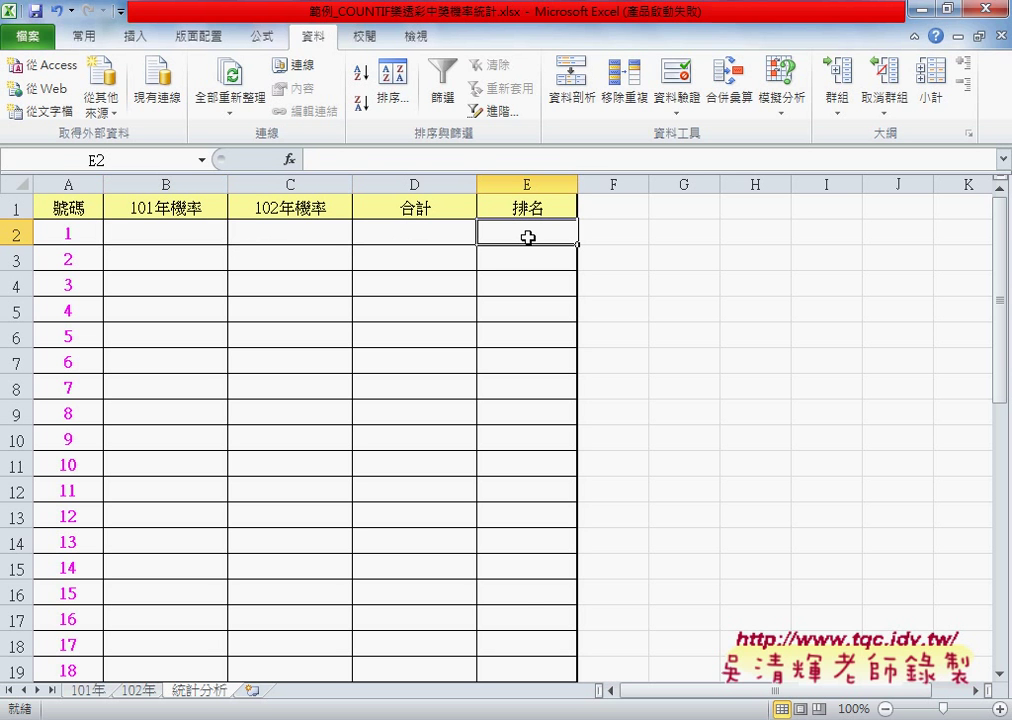